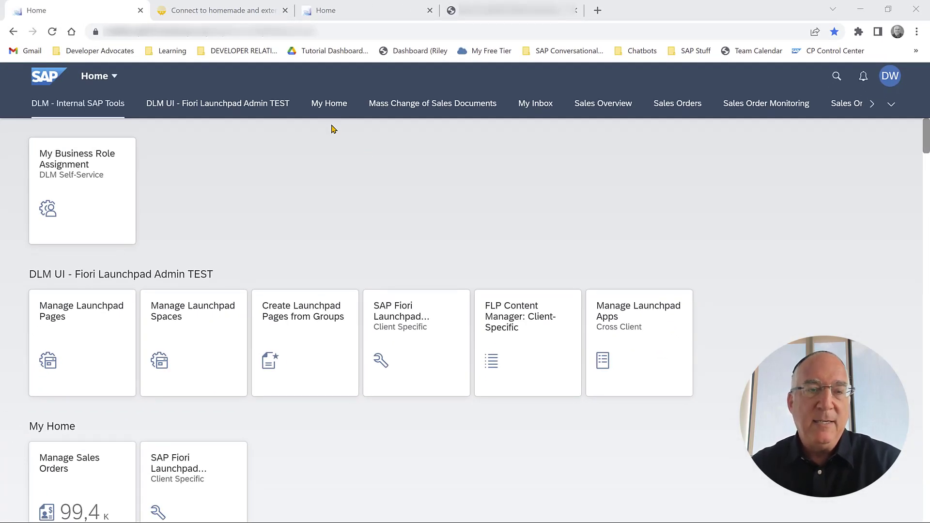
Start a Web Client channel with SSO enabled and integration via an existing application ID.
{"action": "key", "text": "ctrl+Tab"}
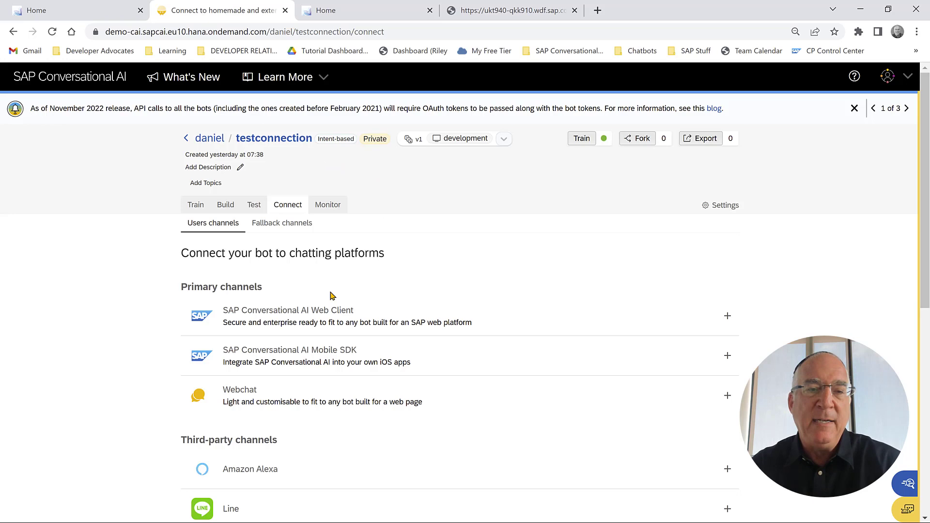
{"action": "left_click", "coordinate": [311, 309]}
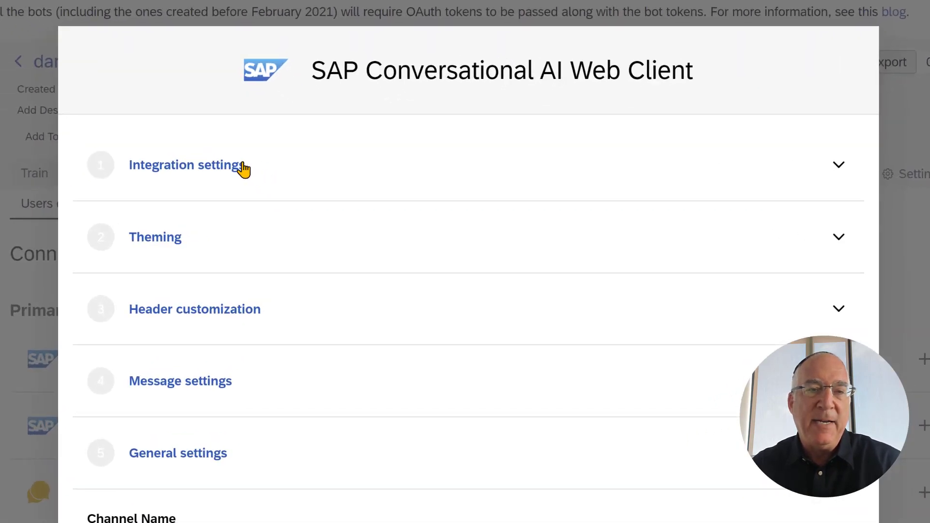
{"action": "left_click", "coordinate": [324, 203]}
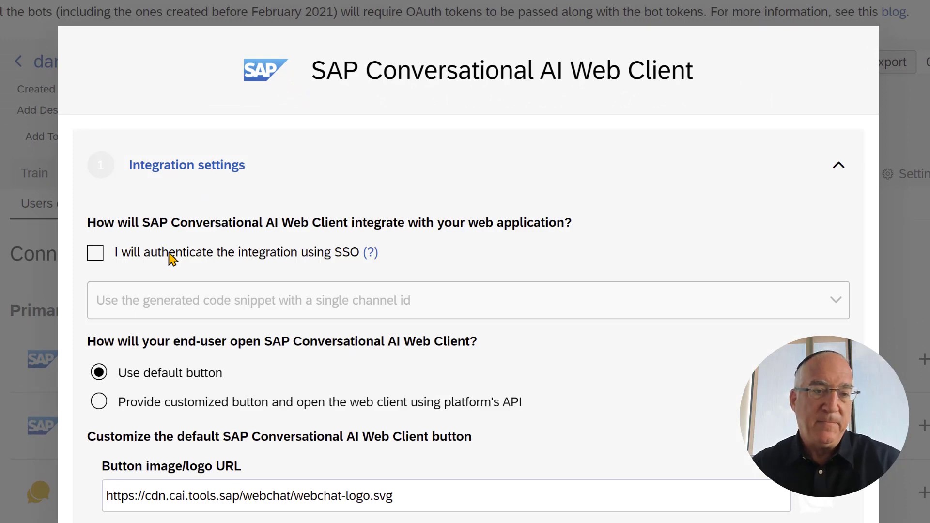
{"action": "left_click", "coordinate": [172, 259]}
{"action": "left_click", "coordinate": [229, 298]}
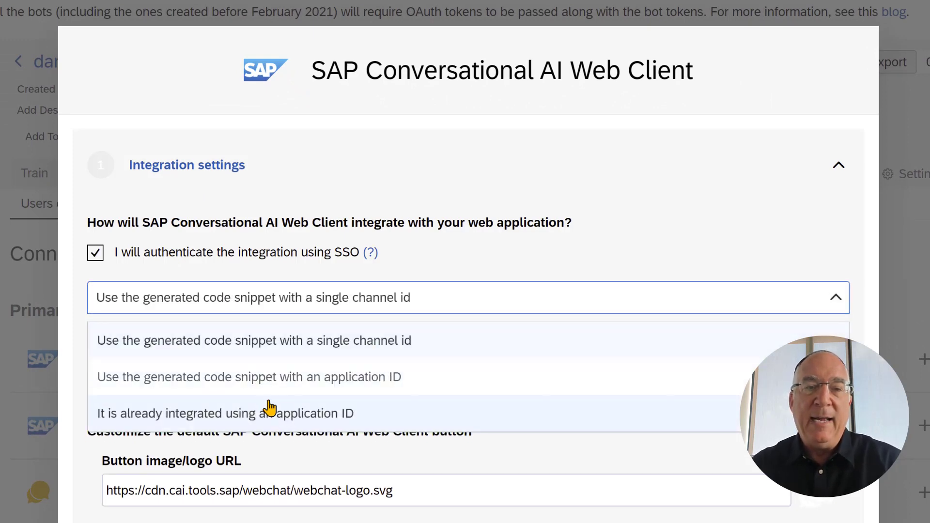
{"action": "left_click", "coordinate": [291, 416]}
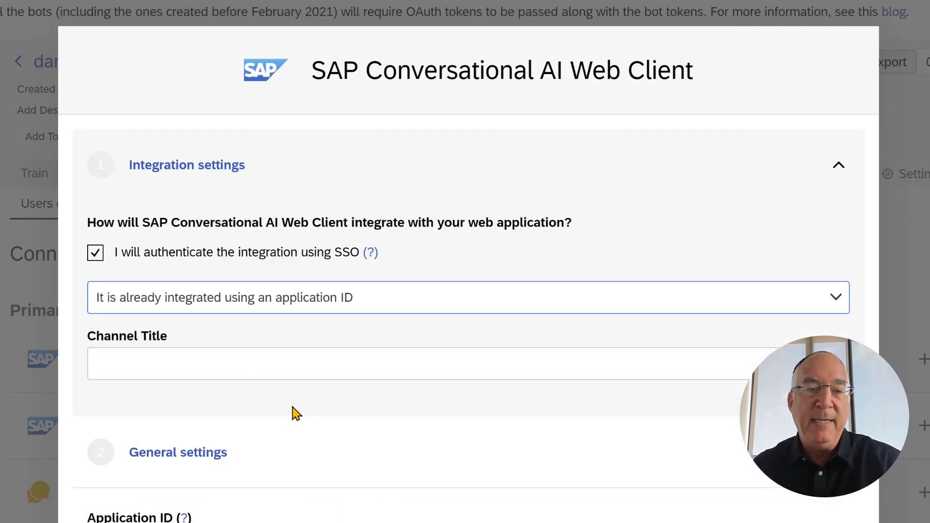
Enter the test-bot channel title and the application ID, then create the channel.
{"action": "left_click", "coordinate": [267, 363]}
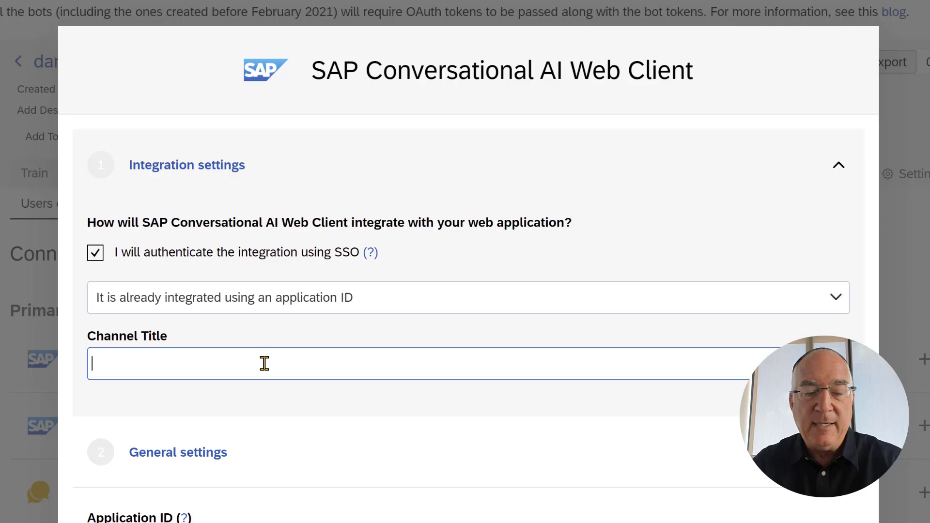
{"action": "type", "text": "Dani"}
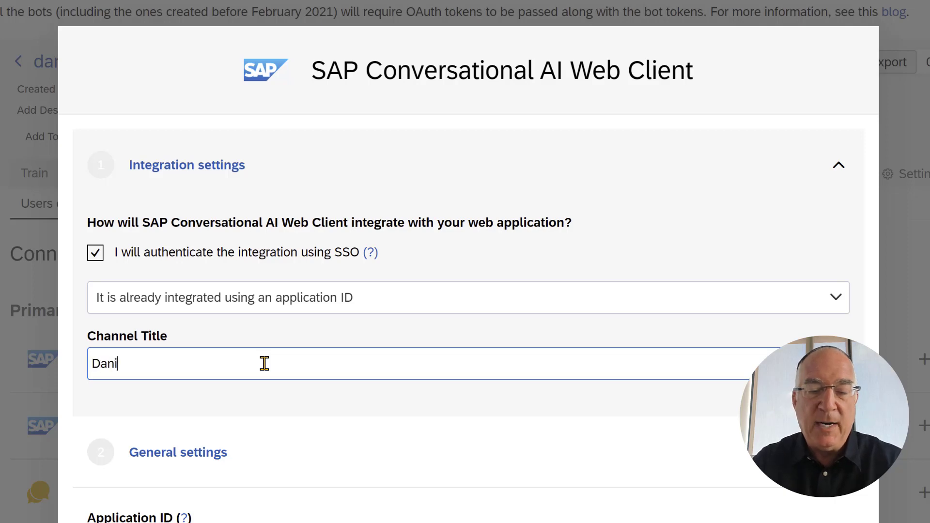
{"action": "type", "text": "el's Test"}
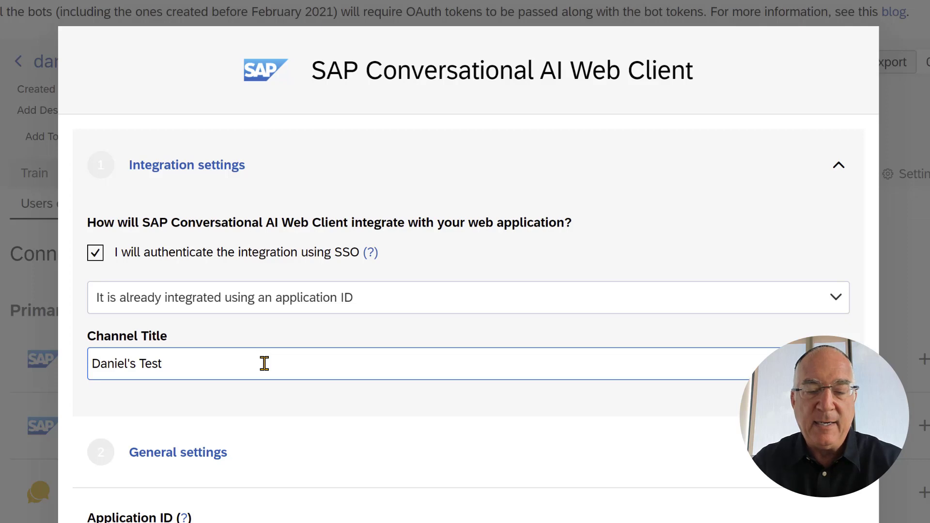
{"action": "type", "text": " Bot"}
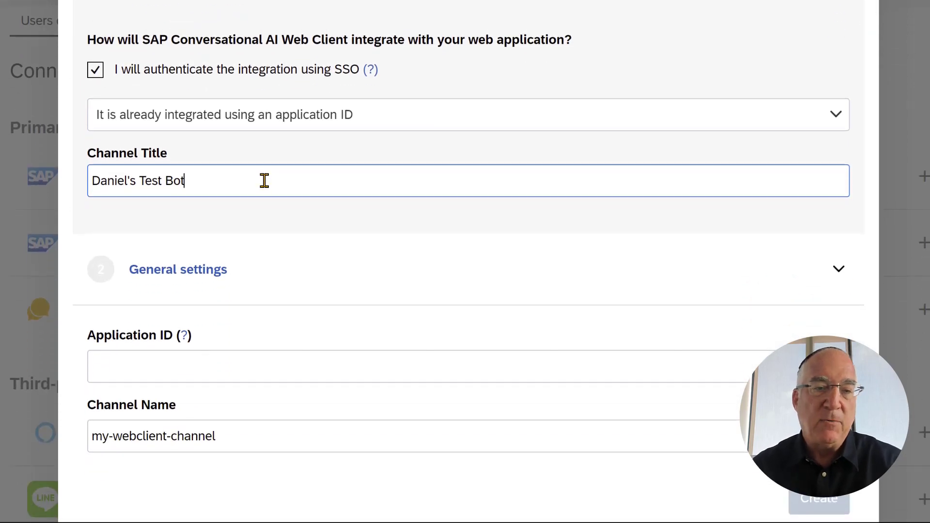
{"action": "left_click", "coordinate": [251, 368]}
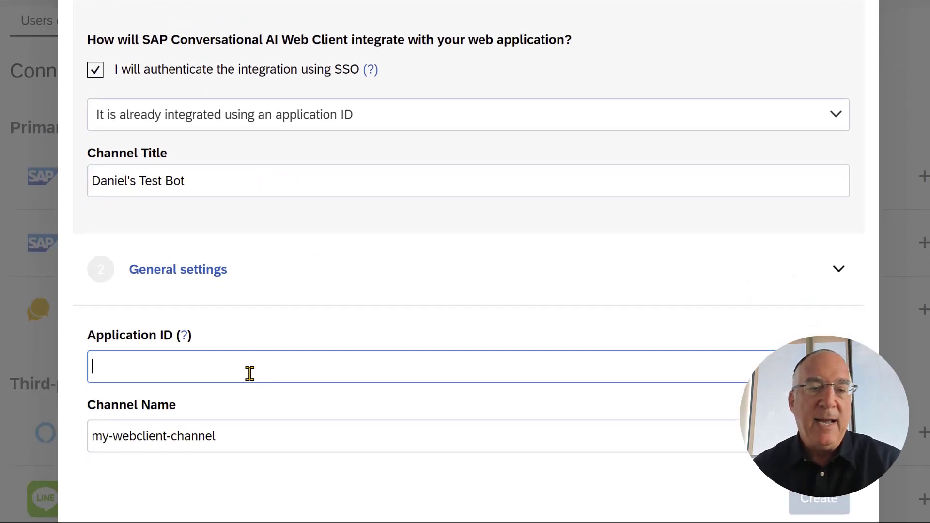
{"action": "type", "text": "UKT940"}
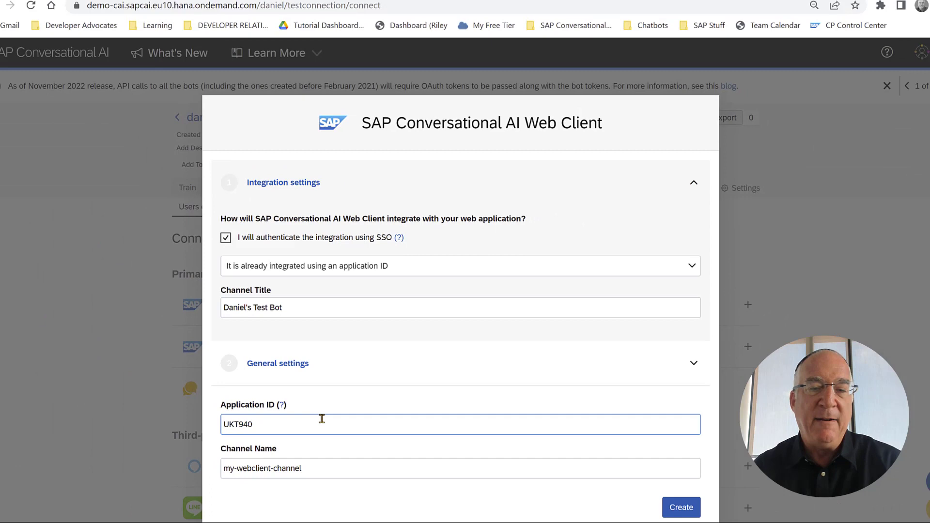
{"action": "left_click", "coordinate": [660, 506]}
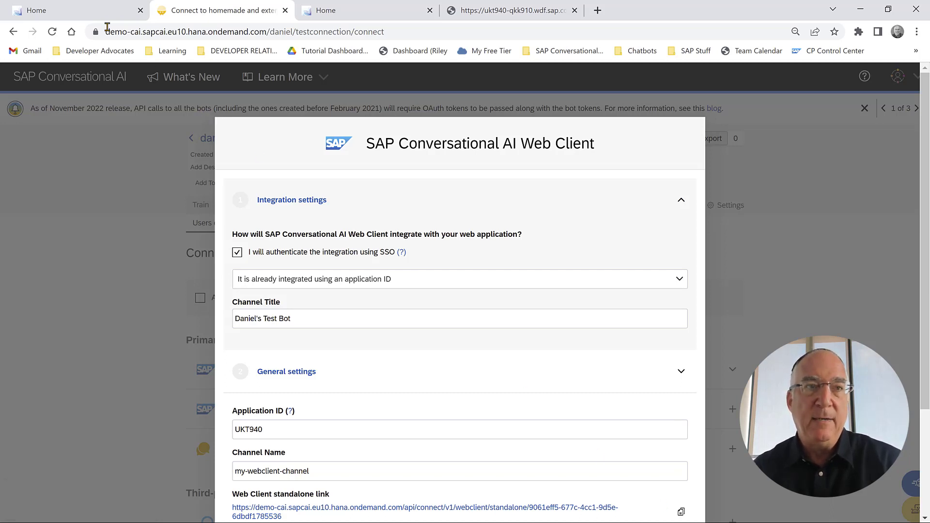
Return to the launchpad home tab, reload it, and switch to the other home page.
{"action": "left_click", "coordinate": [94, 10]}
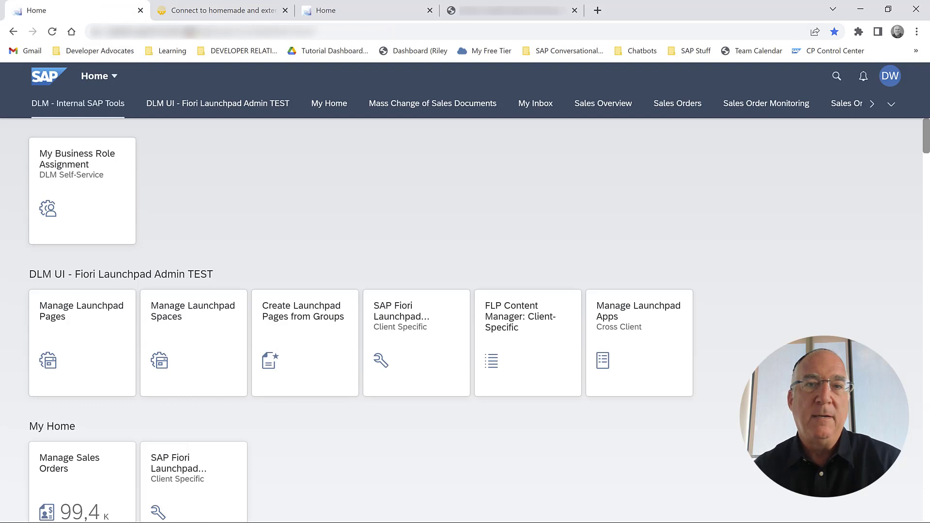
{"action": "left_click", "coordinate": [53, 32]}
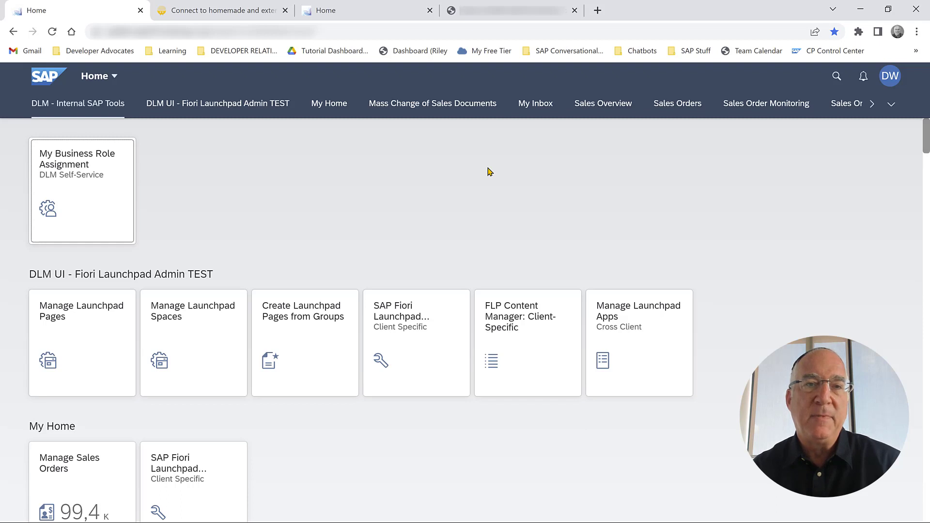
{"action": "left_click", "coordinate": [367, 13]}
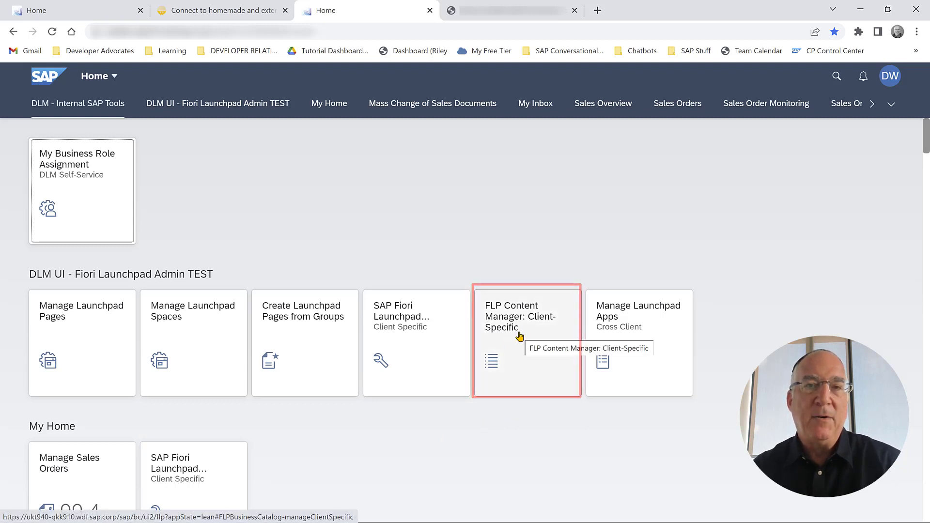
Create and save a standard catalog titled after the user, with a Z_CAI_..._SO_CATALOG ID.
{"action": "left_click", "coordinate": [506, 10]}
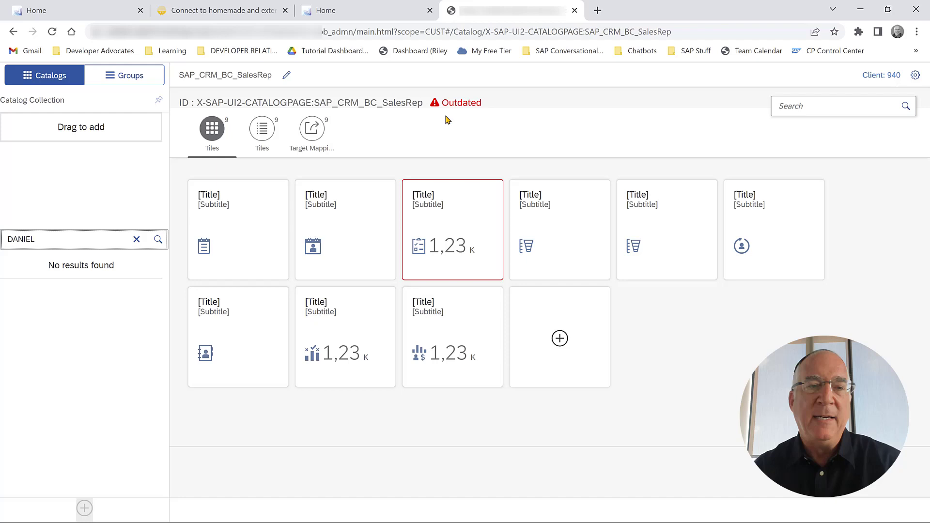
{"action": "left_click", "coordinate": [37, 240]}
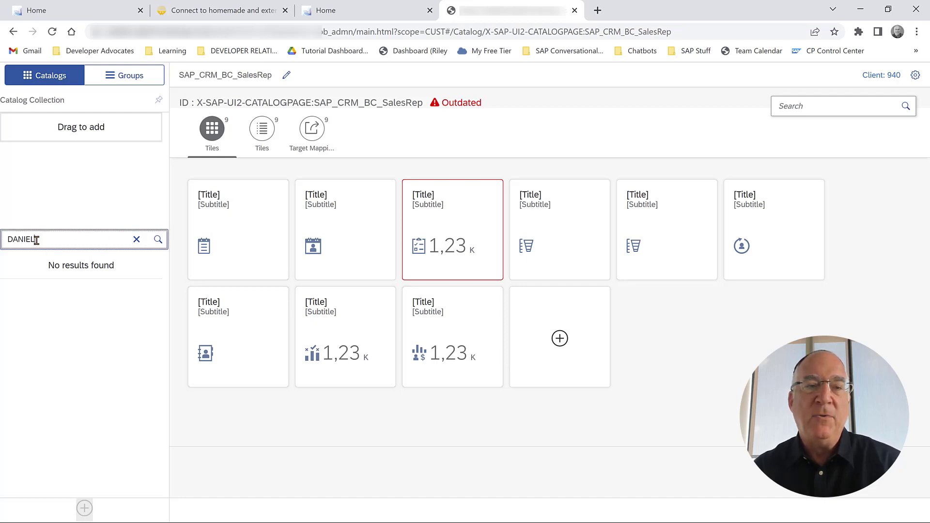
{"action": "left_click", "coordinate": [83, 509]}
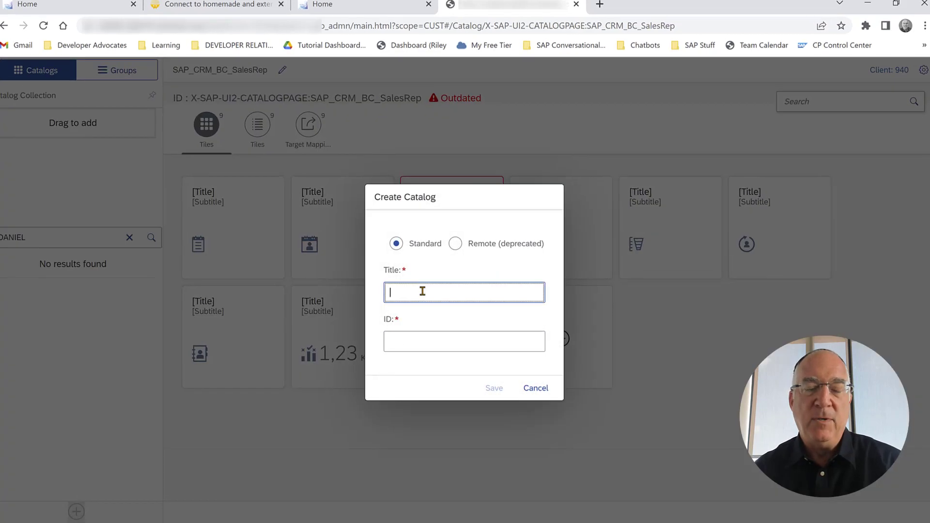
{"action": "type", "text": "Daniel's Catalog"}
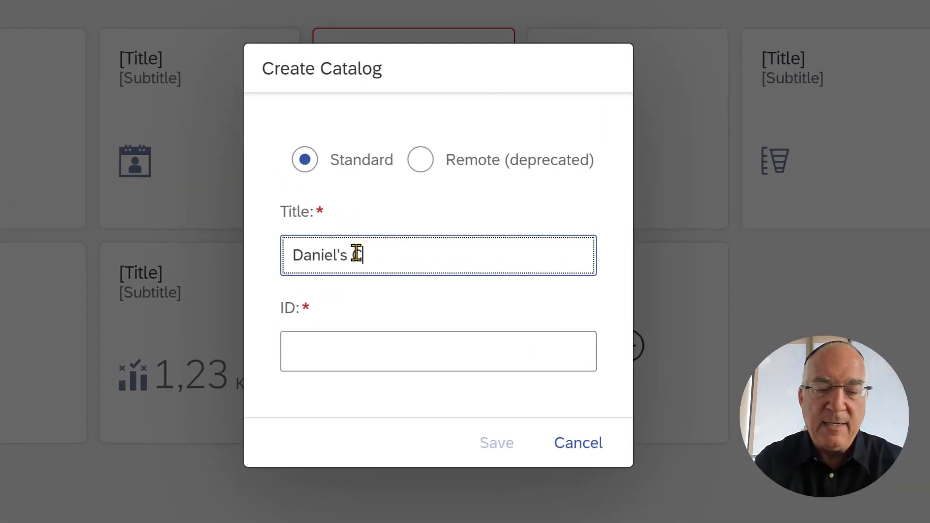
{"action": "left_click", "coordinate": [367, 339]}
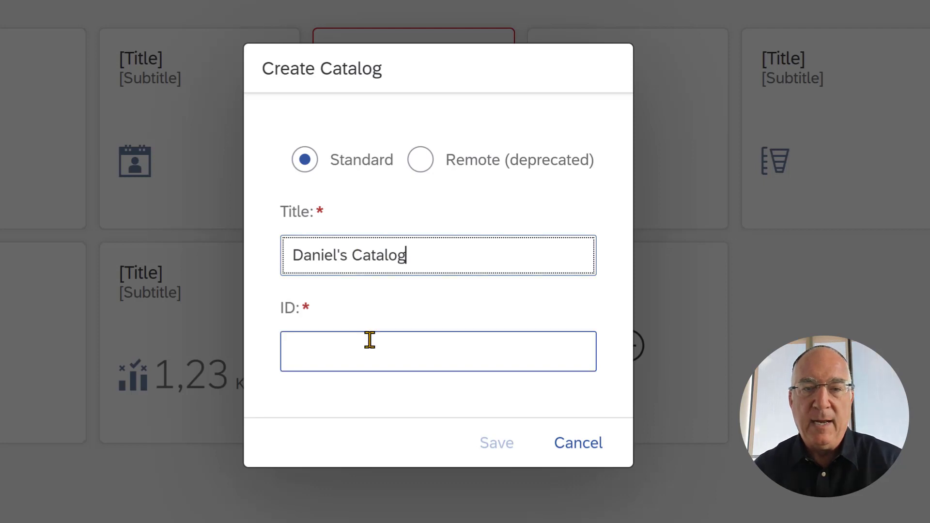
{"action": "type", "text": "Z_"}
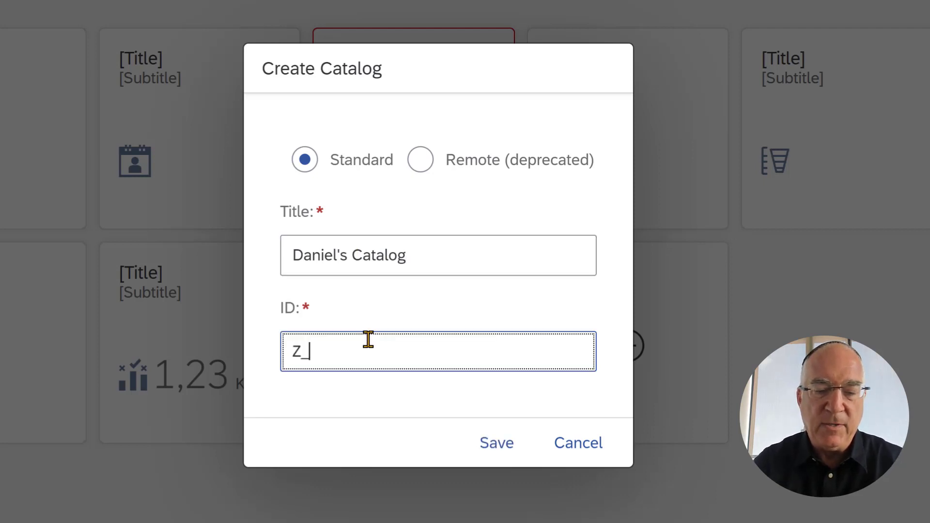
{"action": "type", "text": "CAI"}
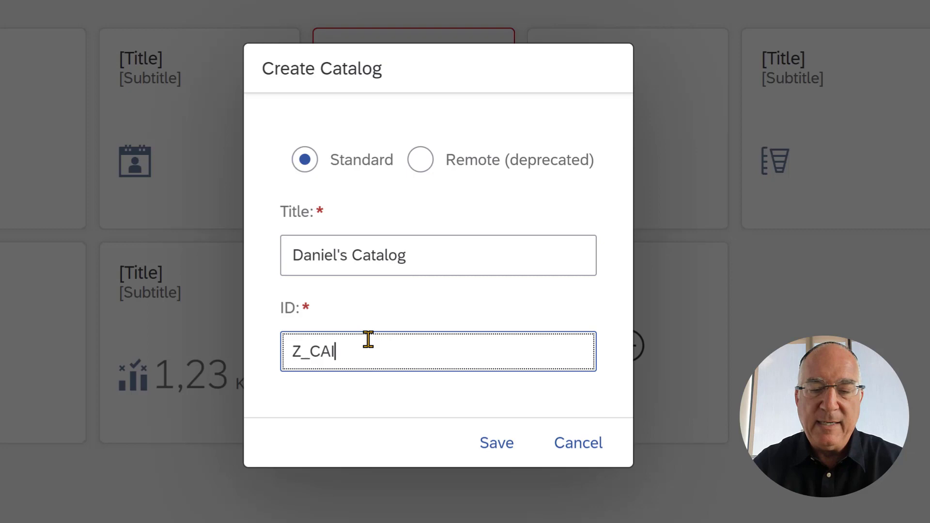
{"action": "type", "text": "_"}
{"action": "type", "text": "DANI"}
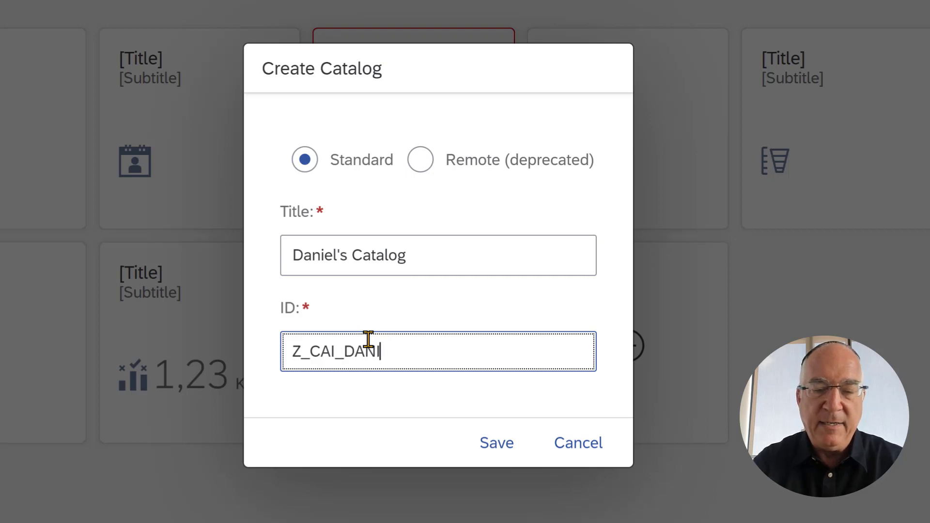
{"action": "type", "text": "EL_SO_CATALO"}
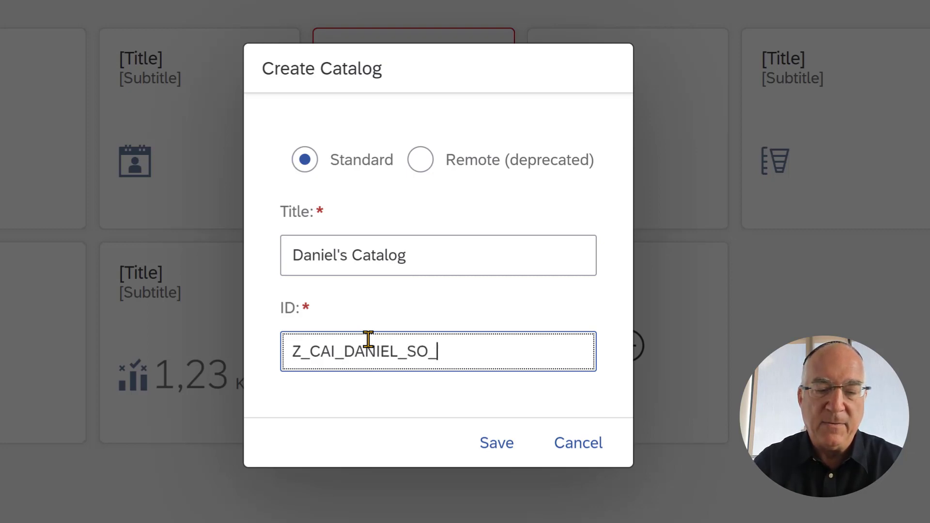
{"action": "type", "text": "G"}
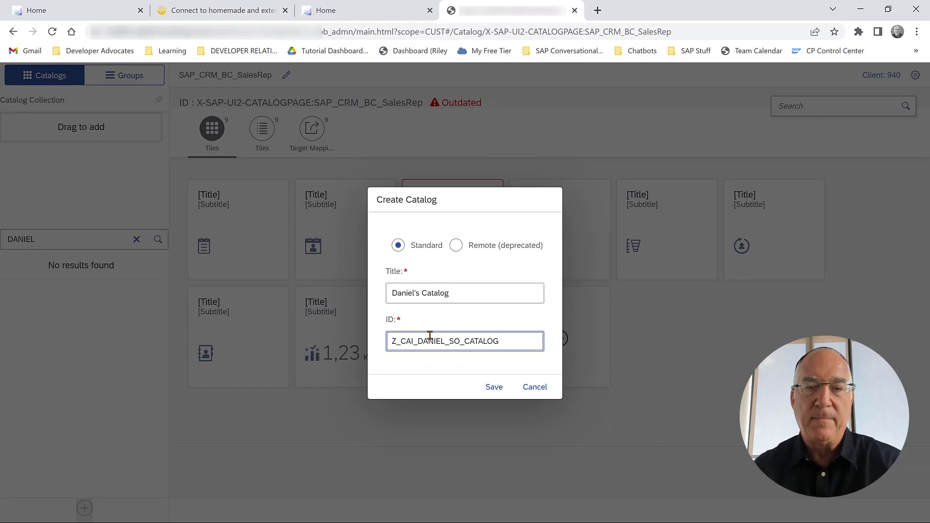
{"action": "left_click", "coordinate": [489, 385]}
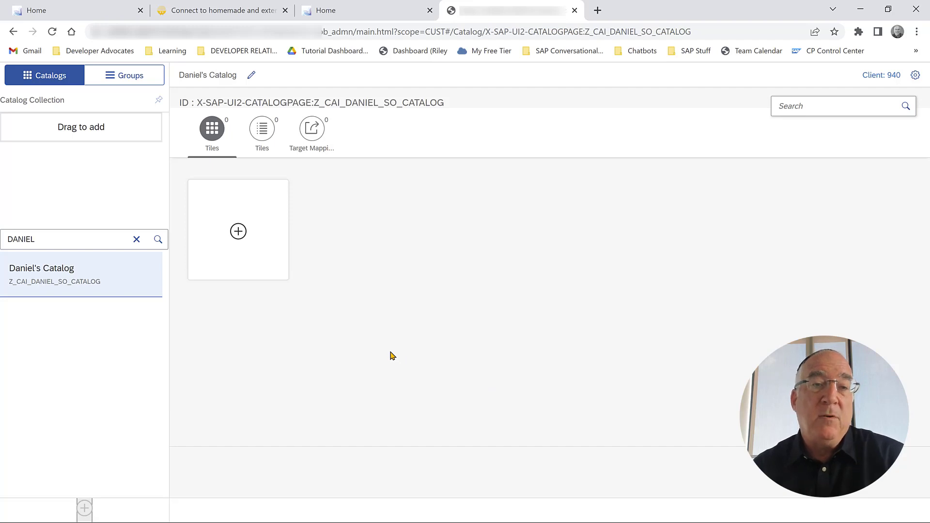
Start a new target mapping with semantic object Shell, action plugin, and a title.
{"action": "left_click", "coordinate": [313, 132]}
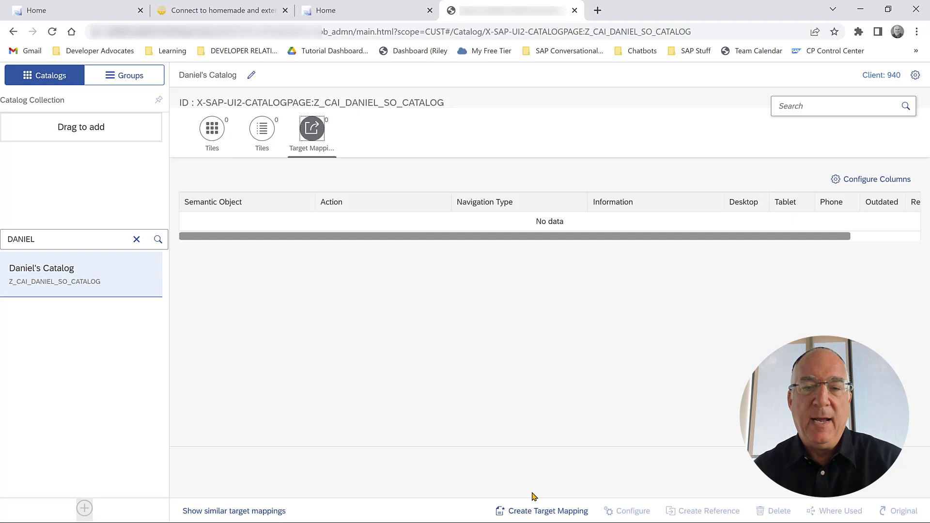
{"action": "left_click", "coordinate": [536, 511]}
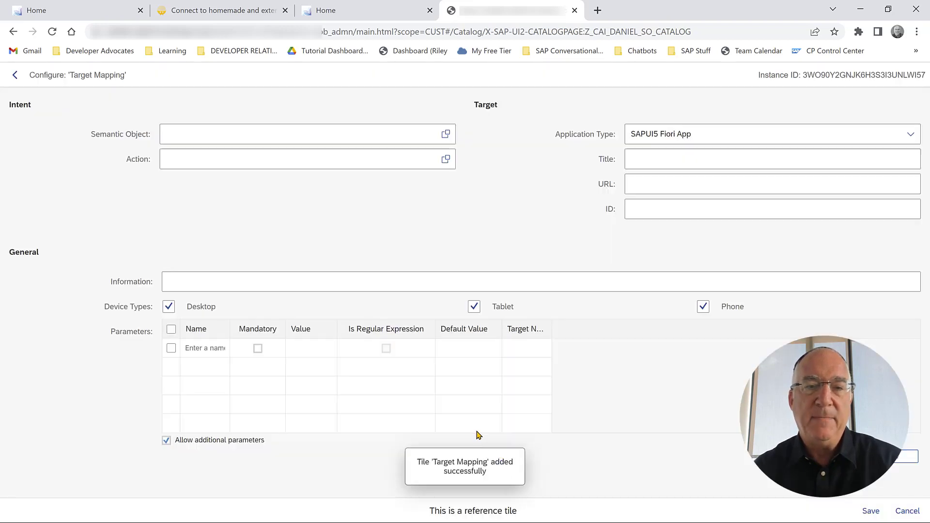
{"action": "left_click", "coordinate": [211, 133]}
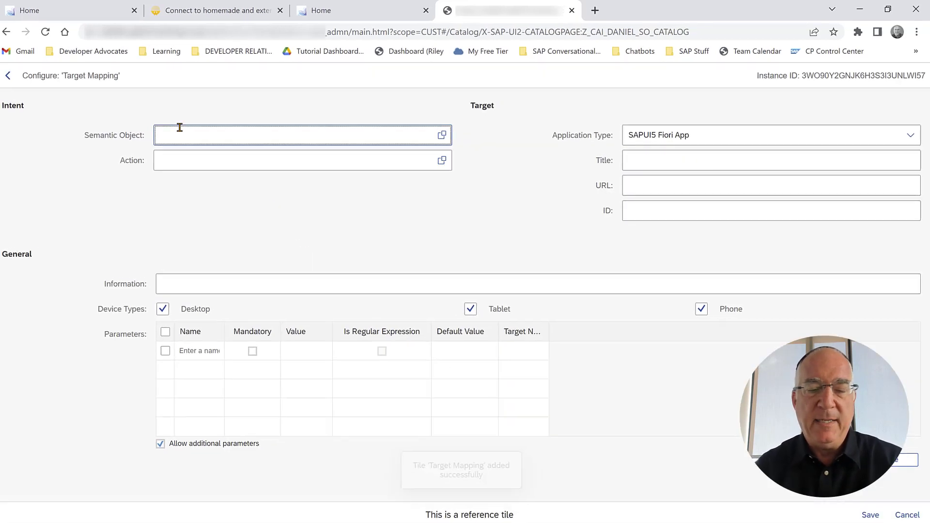
{"action": "type", "text": "Shell"}
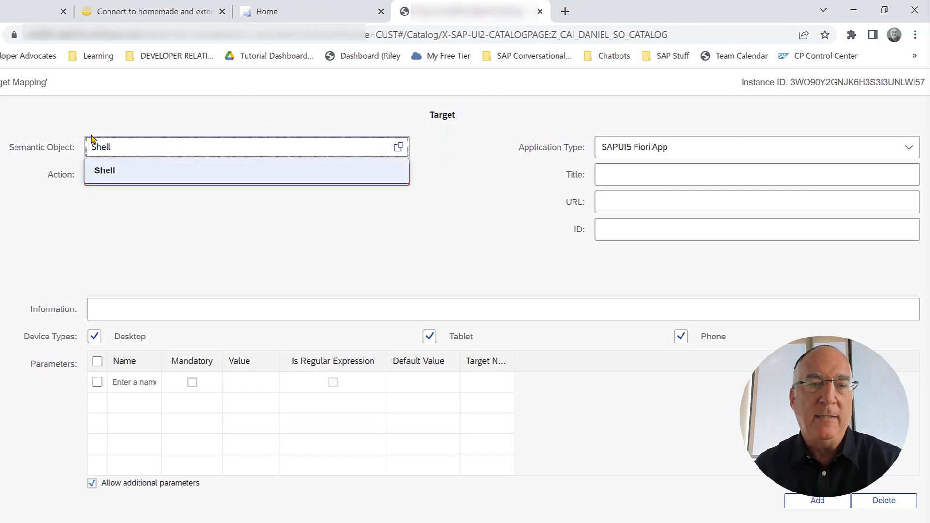
{"action": "key", "text": "Tab"}
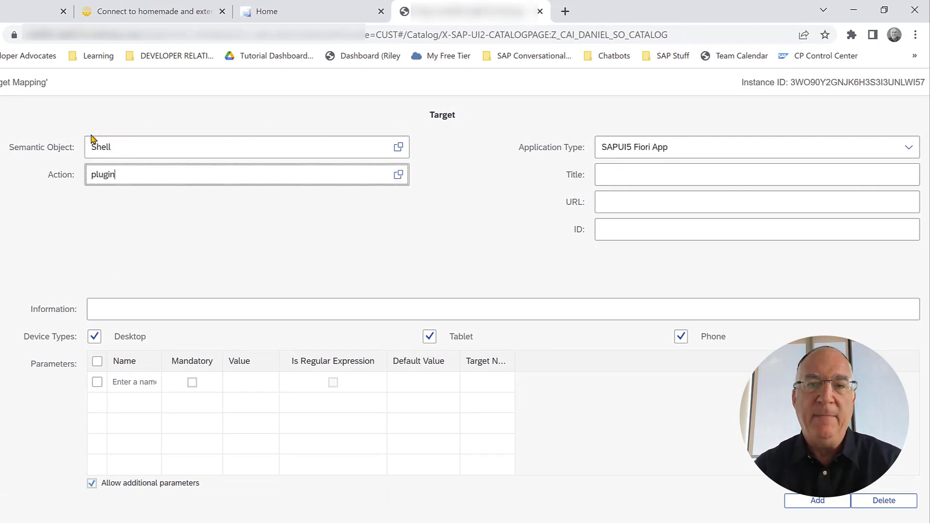
{"action": "key", "text": "Tab"}
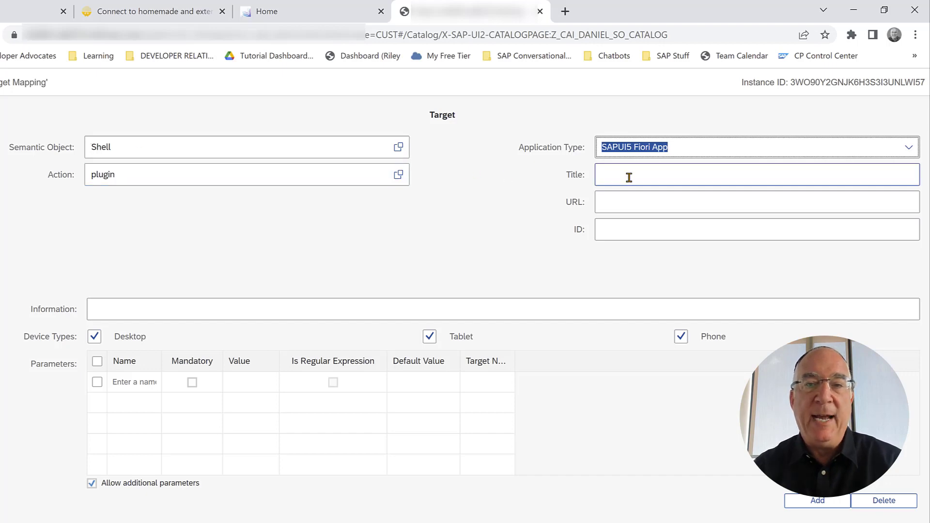
{"action": "left_click", "coordinate": [629, 175]}
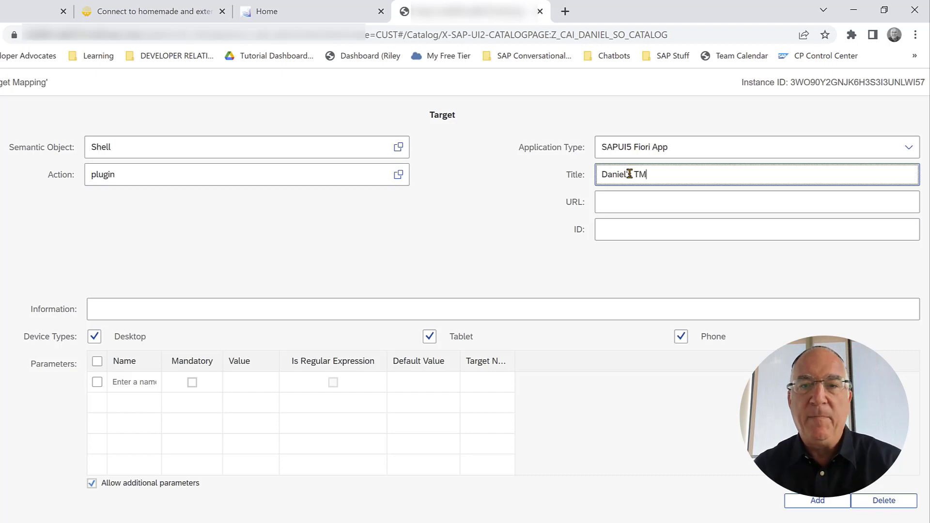
{"action": "key", "text": "Tab"}
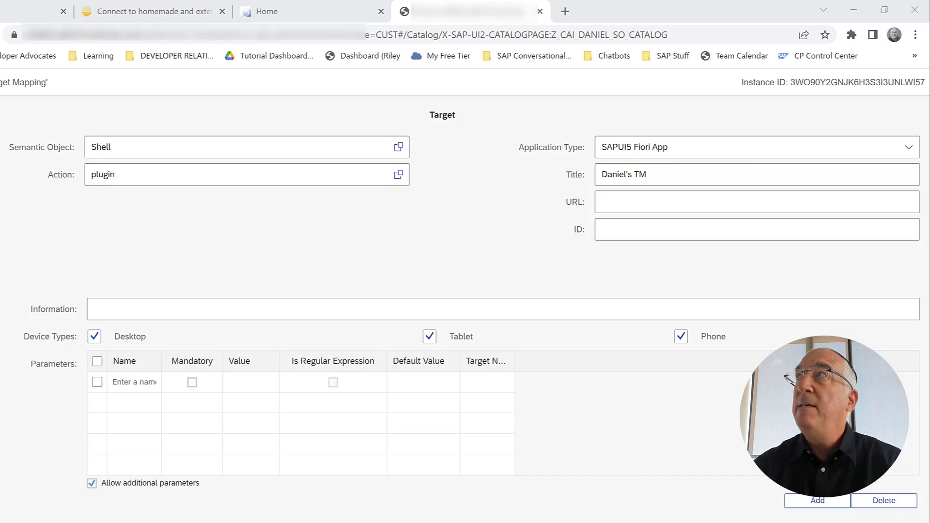
Point the mapping at the Conversational AI web client URL with ID sap.cai.webclient and save it.
{"action": "left_click", "coordinate": [611, 204]}
{"action": "left_click", "coordinate": [611, 204]}
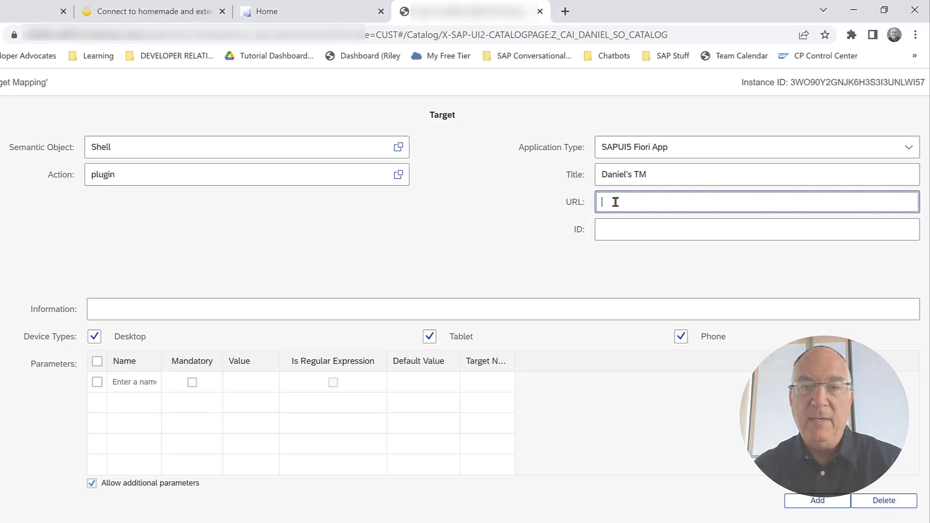
{"action": "type", "text": "https://demo-cai.sapcai.eu10.hana.ondemand.com/resources/public/webclient/fiori"}
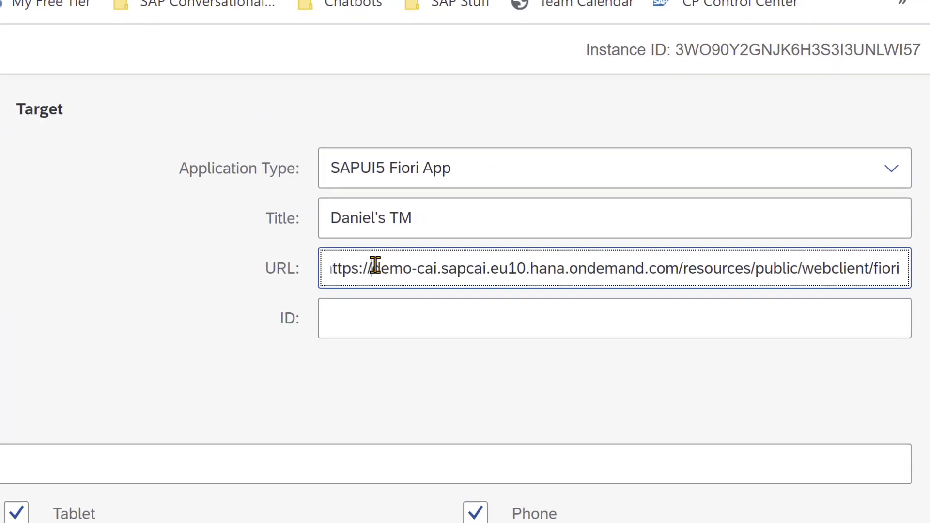
{"action": "left_click_drag", "start_coordinate": [373, 268], "coordinate": [679, 269]}
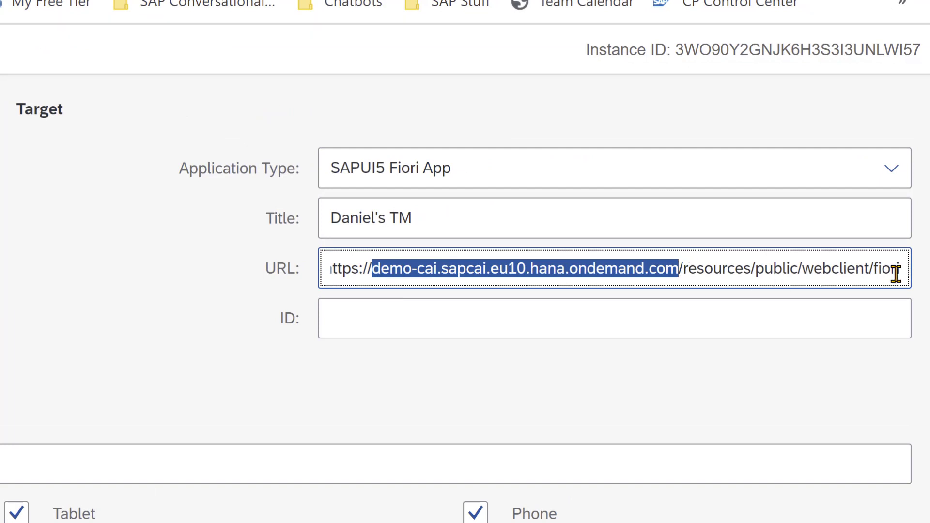
{"action": "left_click", "coordinate": [487, 316]}
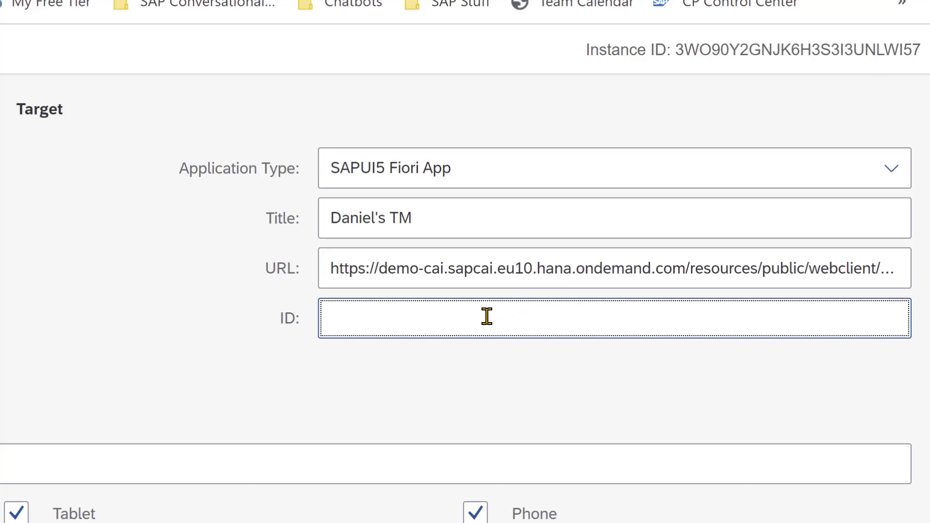
{"action": "type", "text": "sap.cai.webclient"}
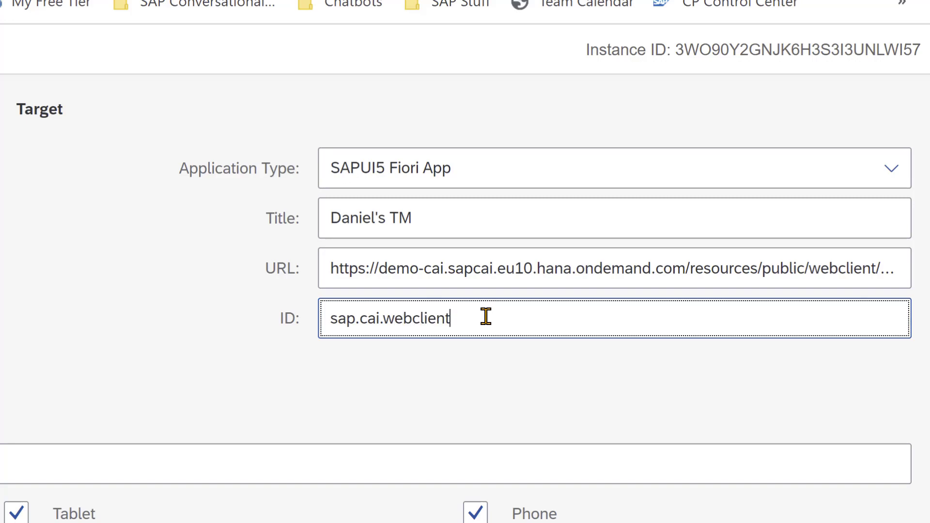
{"action": "left_click", "coordinate": [867, 512]}
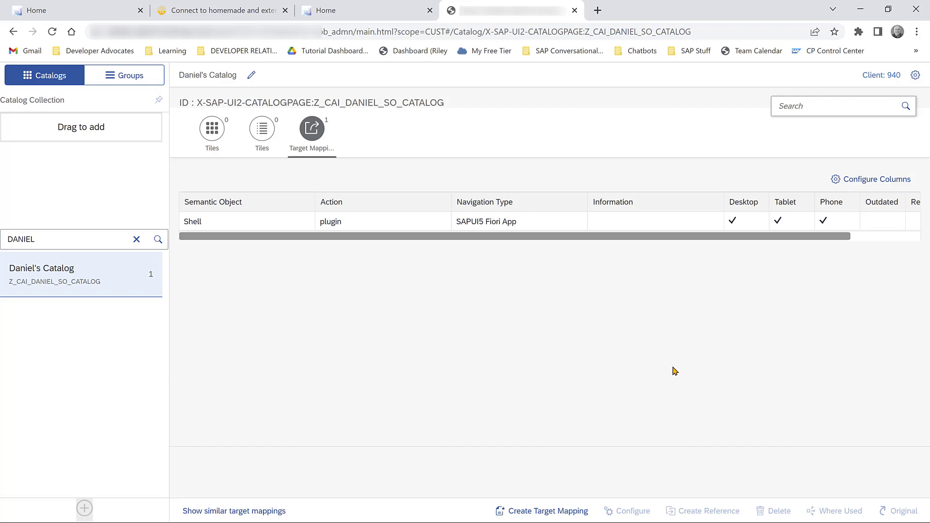
{"action": "key", "text": "alt+Tab"}
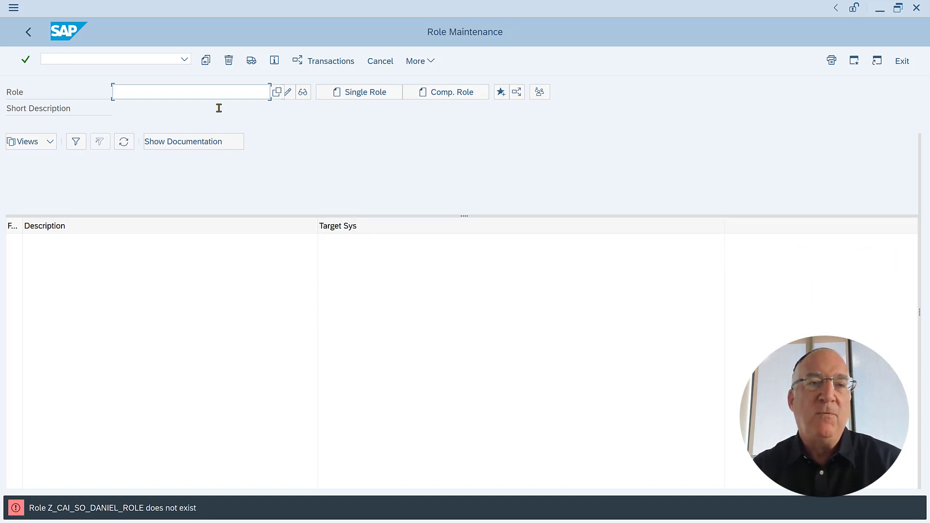
Enter the custom sales-order role name in PFCG and create it as a single role.
{"action": "type", "text": "Z_"}
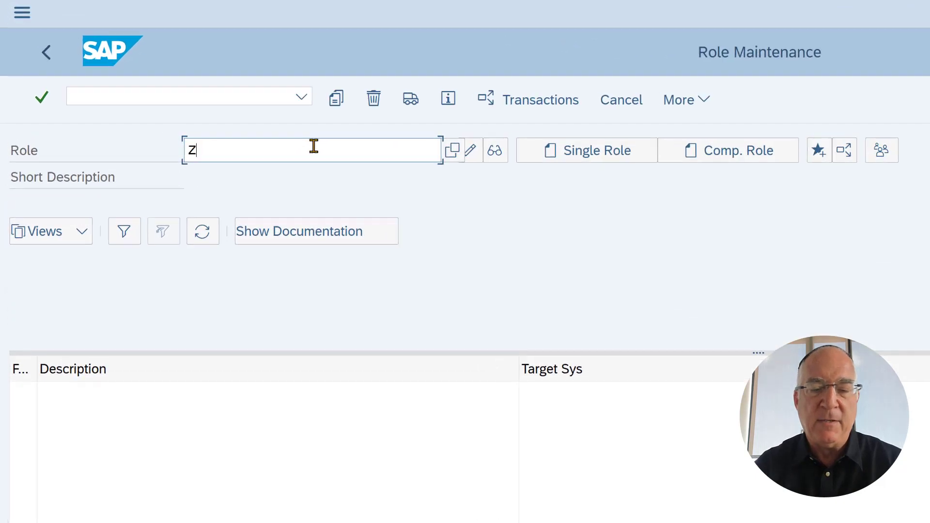
{"action": "type", "text": "CAI_"}
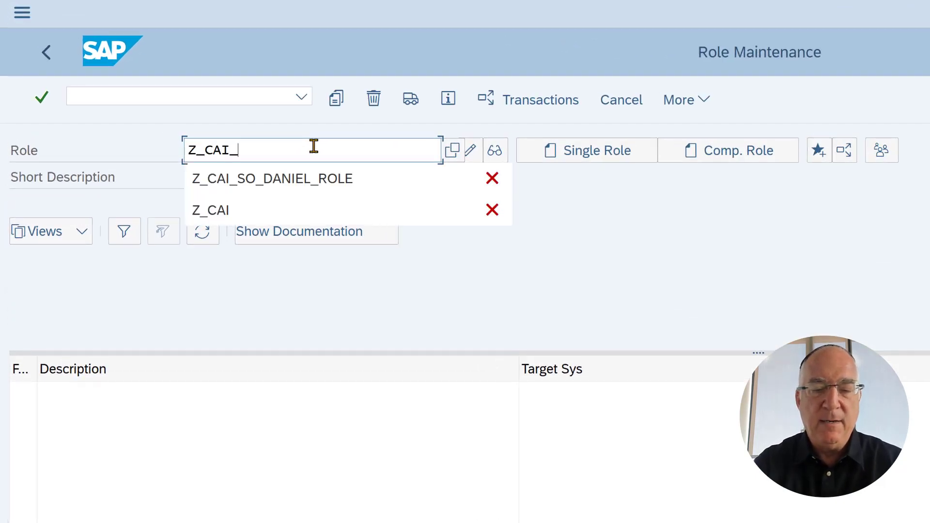
{"action": "type", "text": "DANIEL_S"}
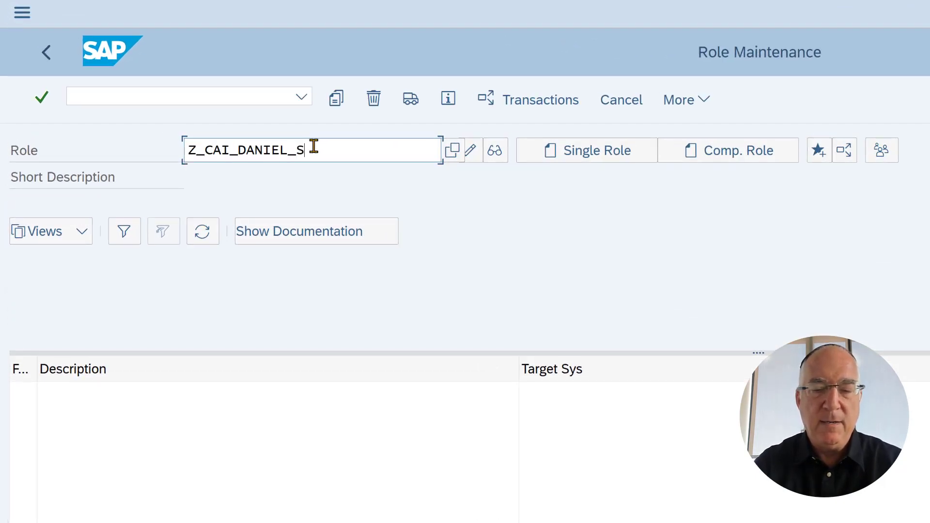
{"action": "type", "text": "O_ROLE"}
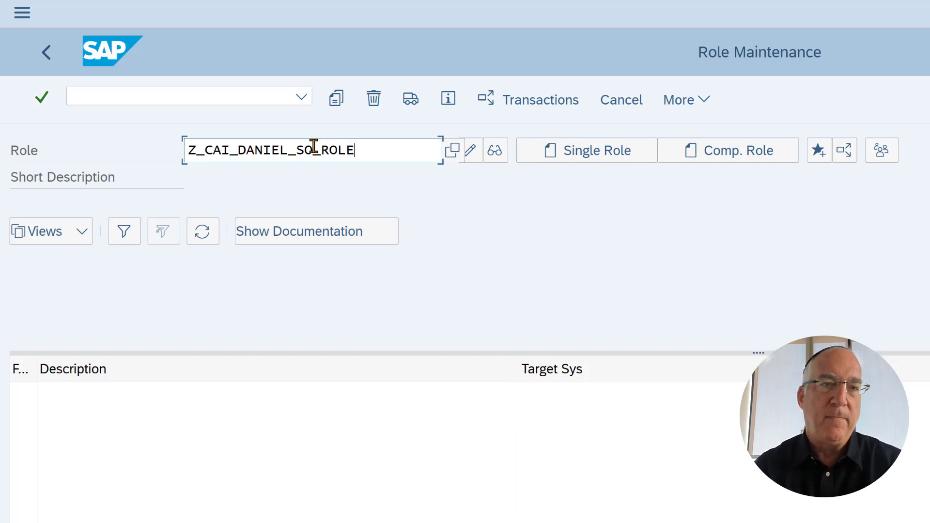
{"action": "left_click", "coordinate": [603, 153]}
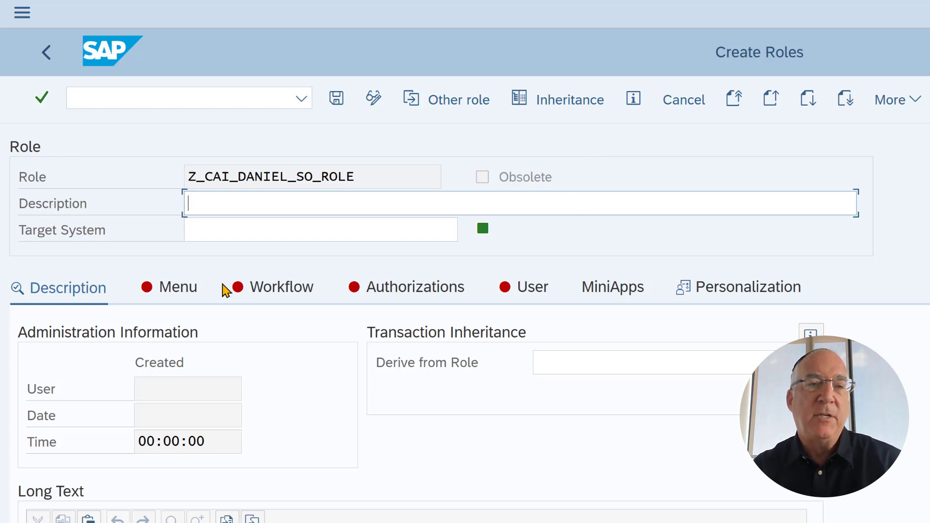
Save the new role from its Menu tab and choose to add an SAP Fiori Launchpad Catalog.
{"action": "left_click", "coordinate": [170, 276]}
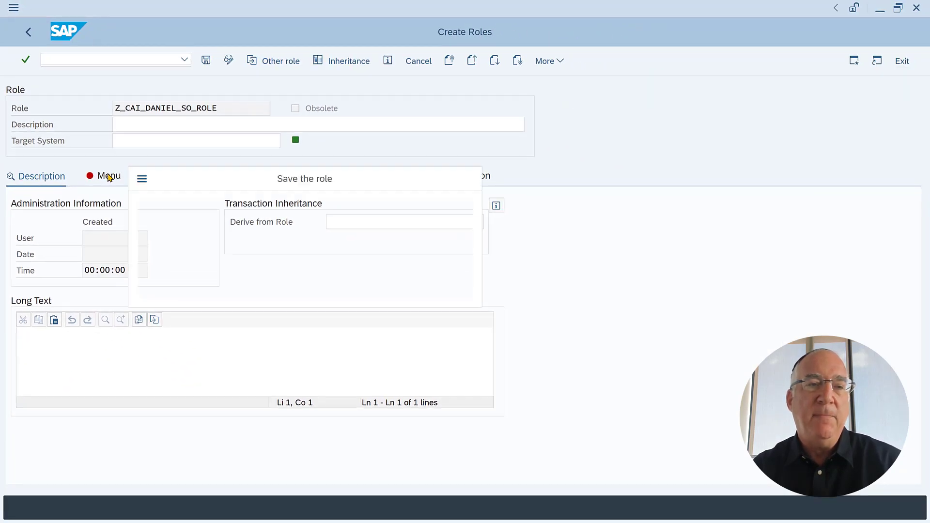
{"action": "left_click", "coordinate": [196, 282]}
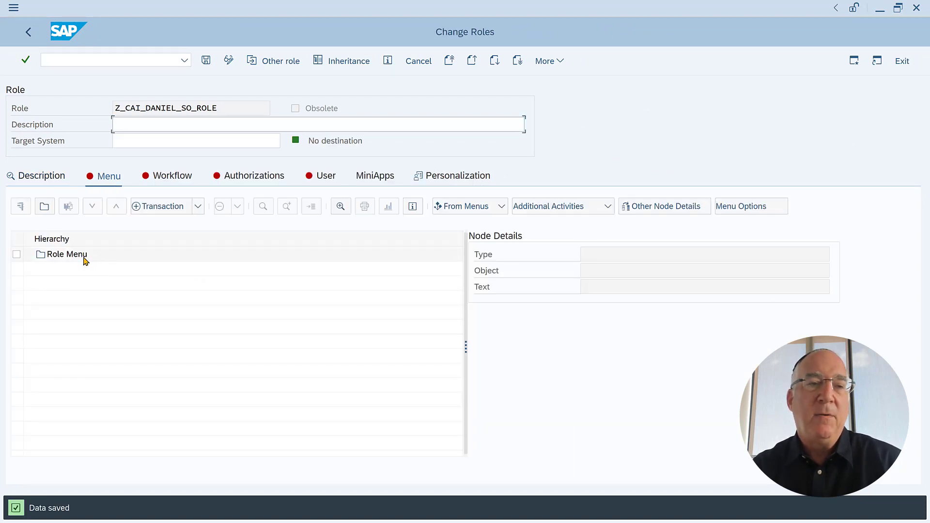
{"action": "left_click", "coordinate": [198, 206]}
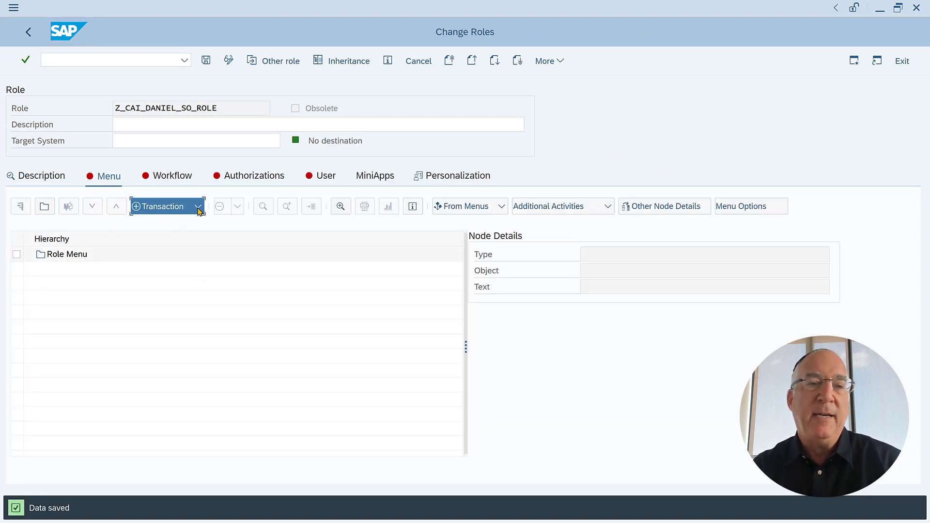
{"action": "mouse_move", "coordinate": [247, 322]}
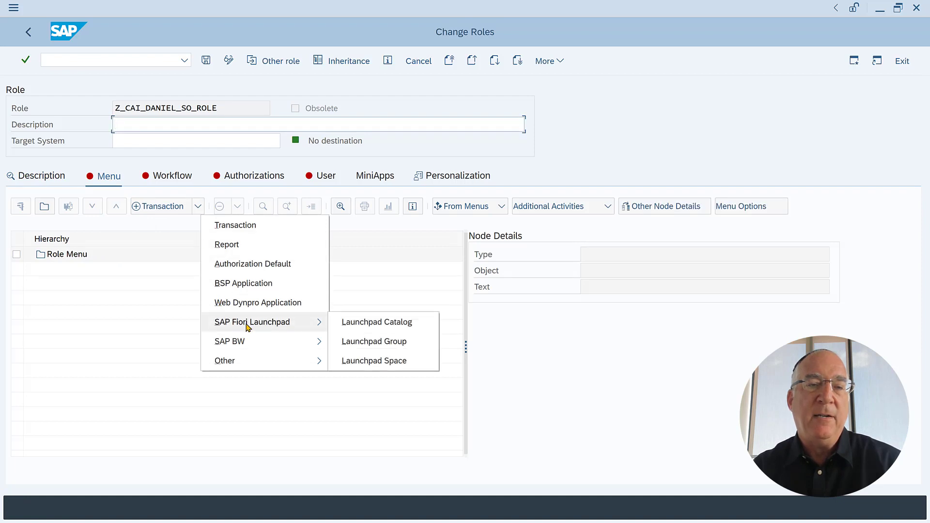
{"action": "left_click", "coordinate": [366, 322]}
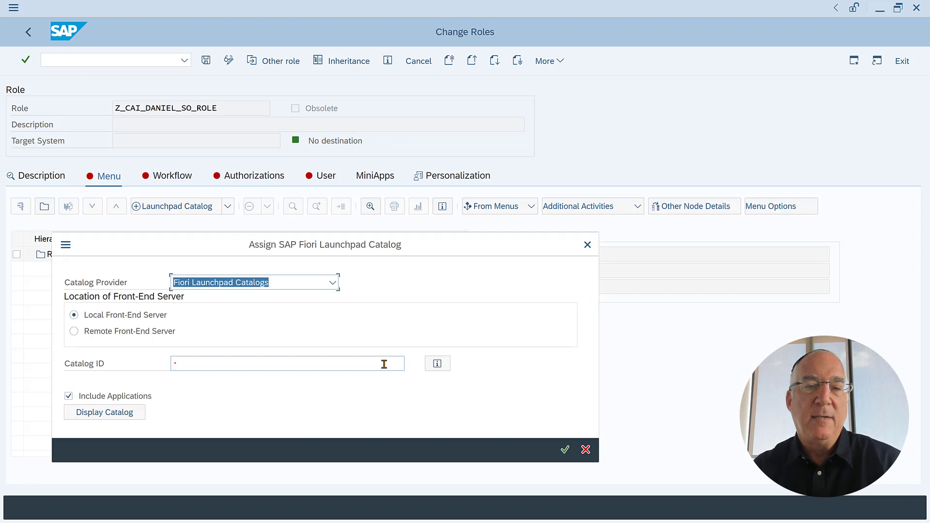
Find the custom sales-order catalog in the Catalog ID value help, assign it, and check the application log.
{"action": "left_click", "coordinate": [385, 364]}
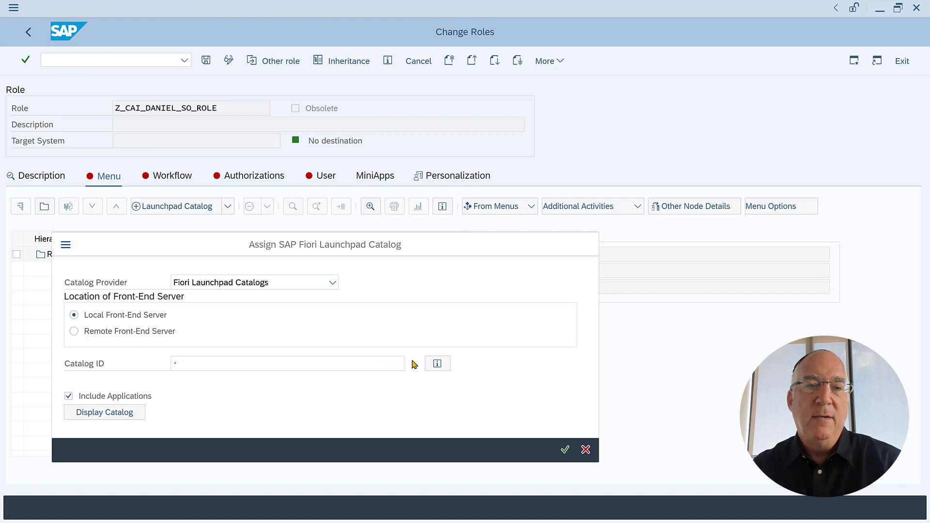
{"action": "left_click", "coordinate": [414, 364]}
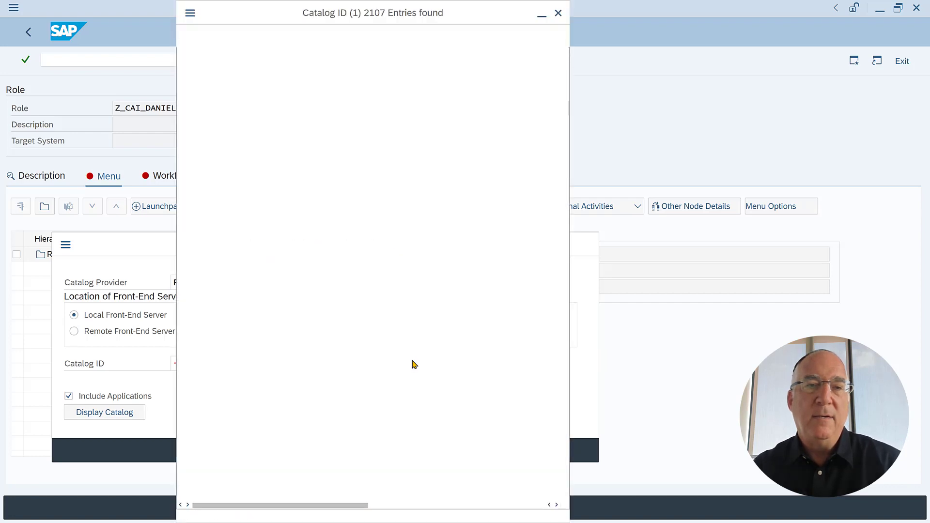
{"action": "left_click", "coordinate": [218, 55]}
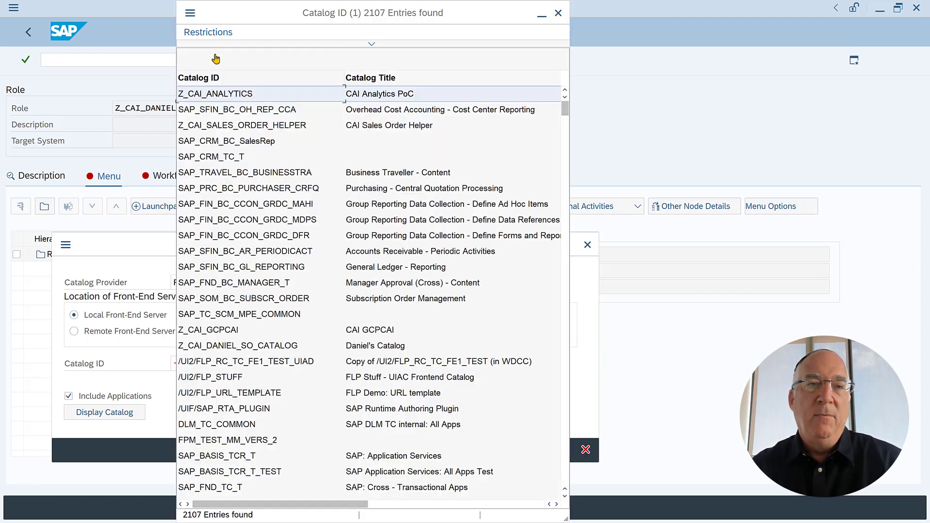
{"action": "type", "text": "DANI"}
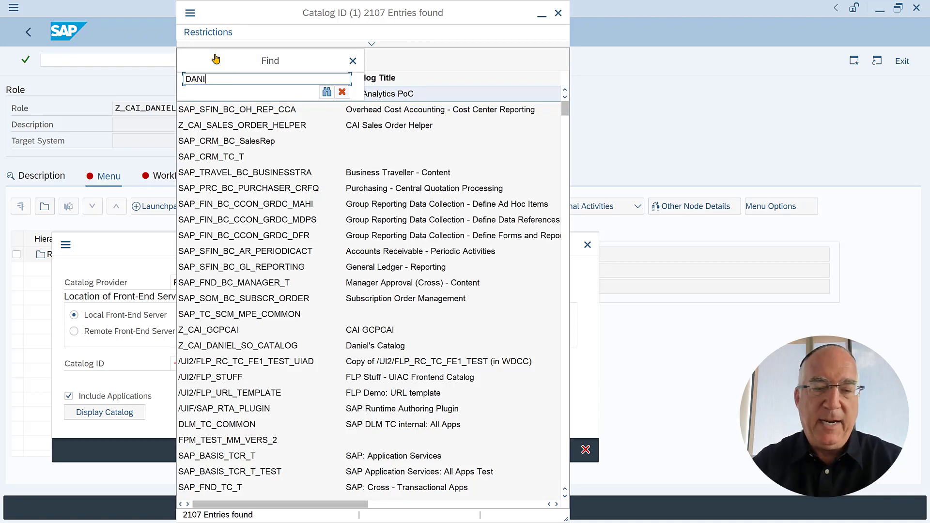
{"action": "type", "text": "EL"}
{"action": "key", "text": "Return"}
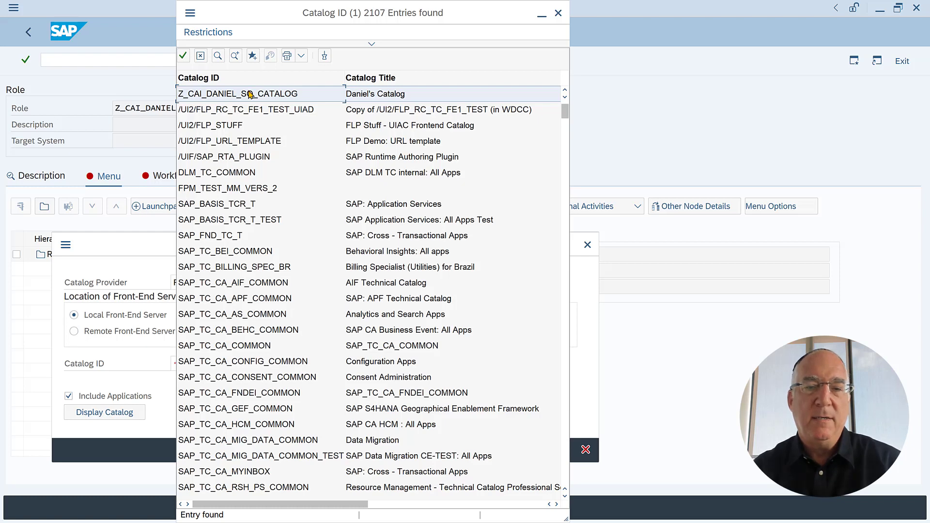
{"action": "double_click", "coordinate": [250, 95]}
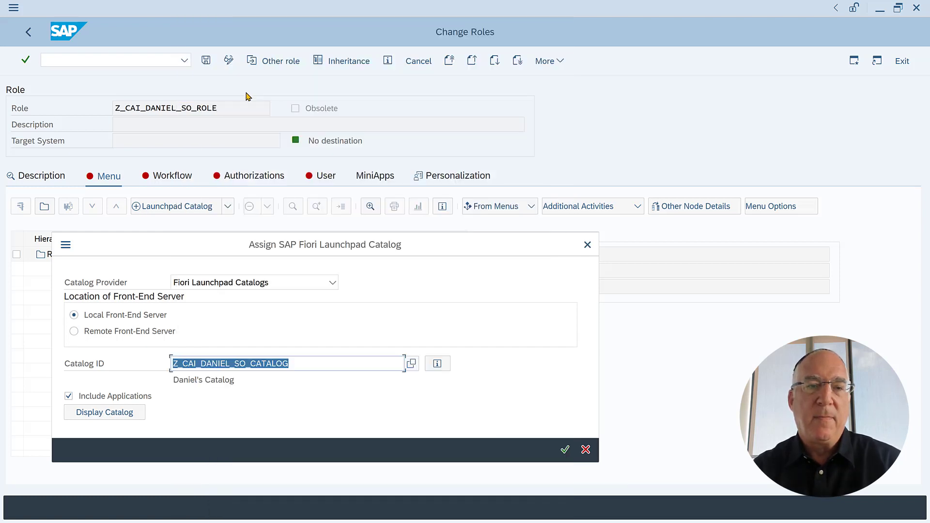
{"action": "left_click", "coordinate": [566, 450]}
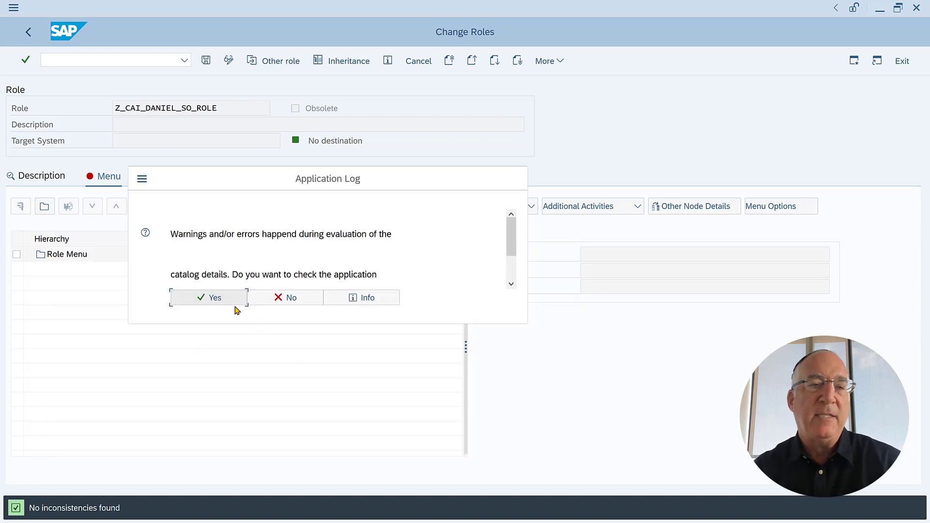
{"action": "left_click", "coordinate": [213, 296]}
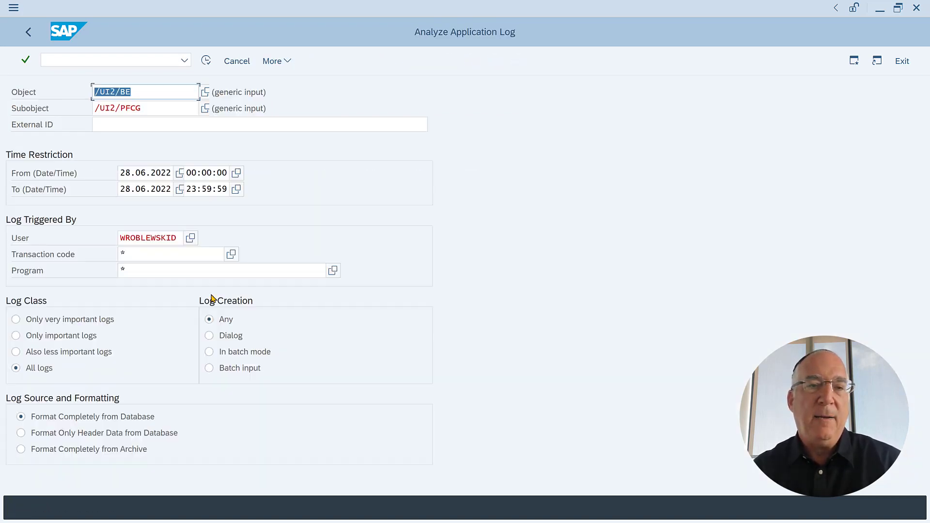
{"action": "left_click", "coordinate": [25, 60]}
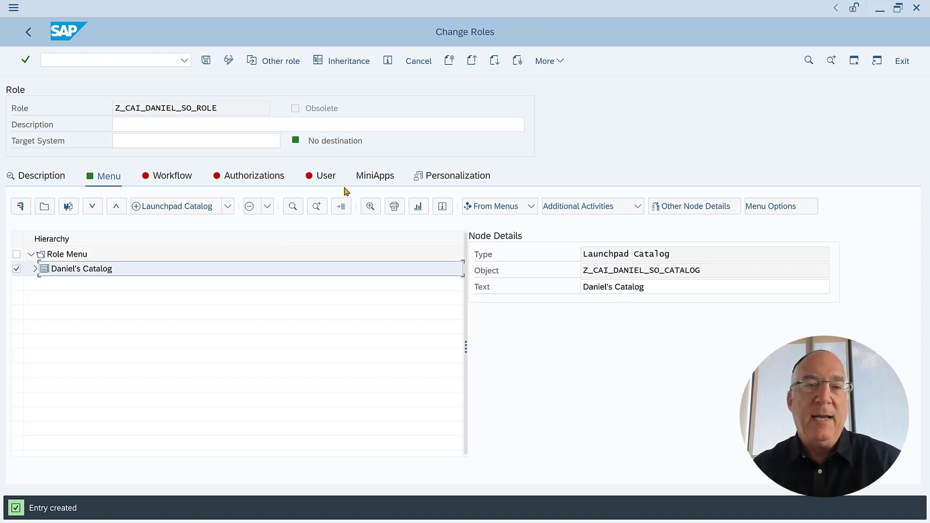
Assign the role to the user's ID, valid 28.06.2022 to 31.12.9999, and save it.
{"action": "left_click", "coordinate": [325, 176]}
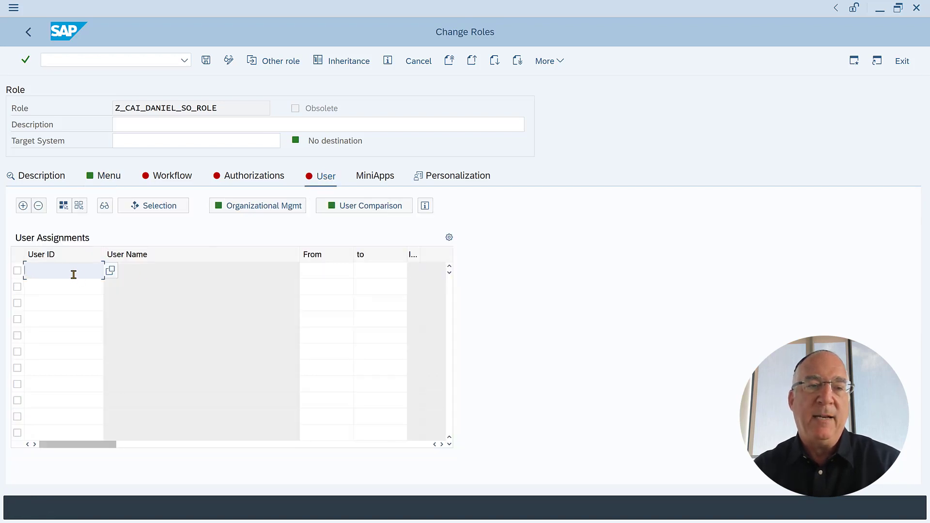
{"action": "type", "text": "WROBLEWSK"}
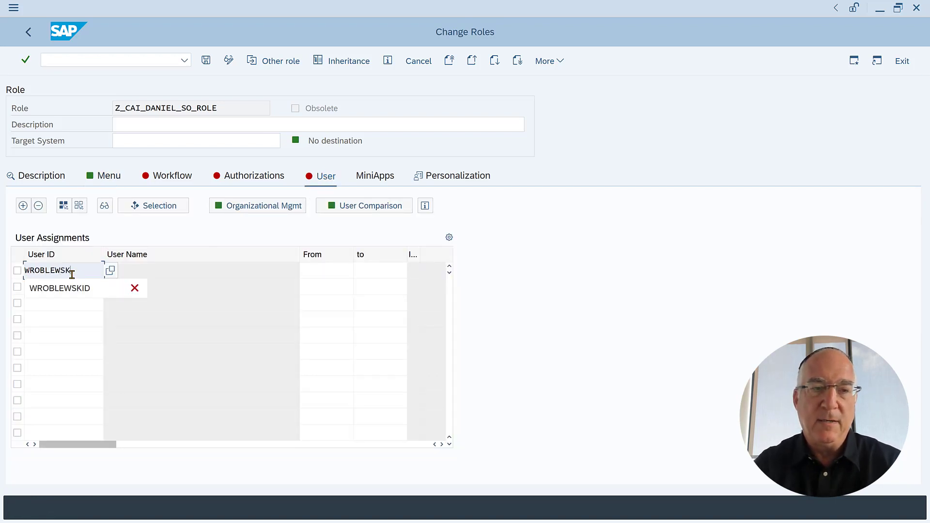
{"action": "type", "text": "ID"}
{"action": "key", "text": "Return"}
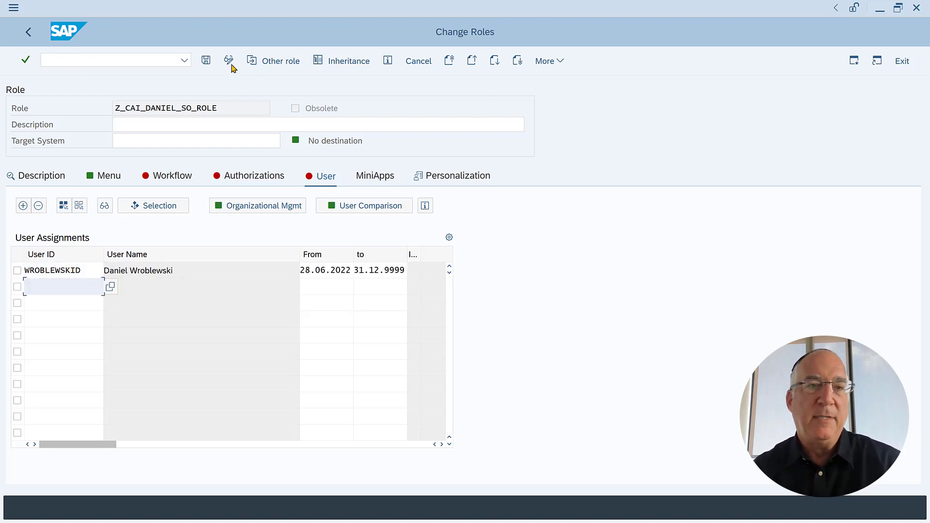
{"action": "left_click", "coordinate": [207, 61]}
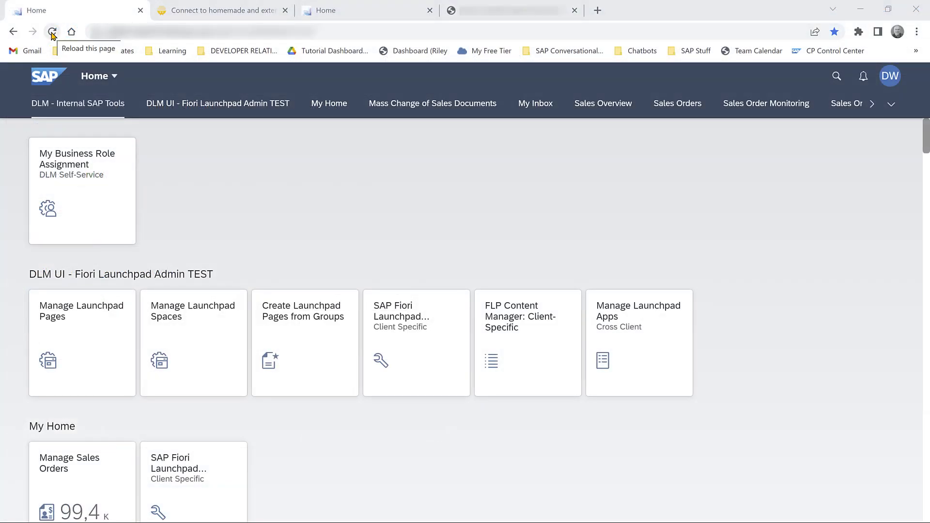
Reload the launchpad, open the new chatbot panel, and send 'hi' to the bot.
{"action": "left_click", "coordinate": [52, 33]}
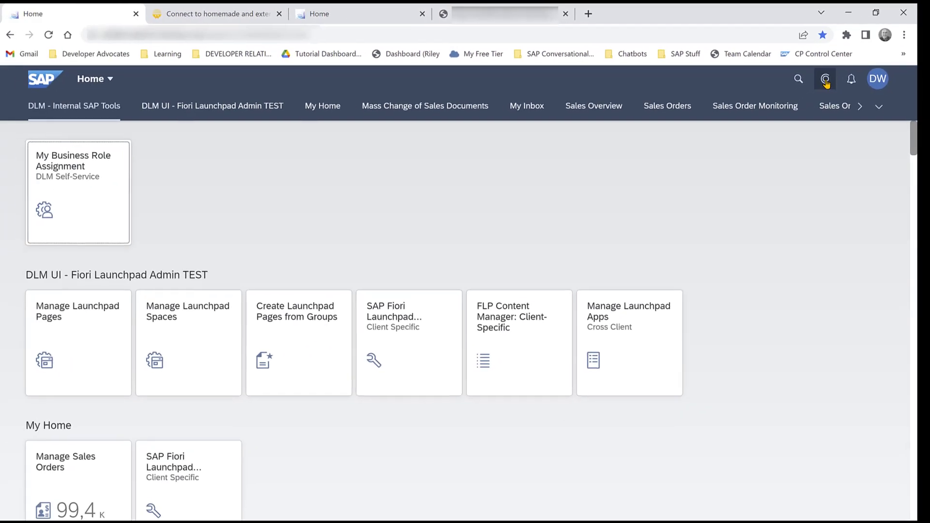
{"action": "left_click", "coordinate": [826, 80]}
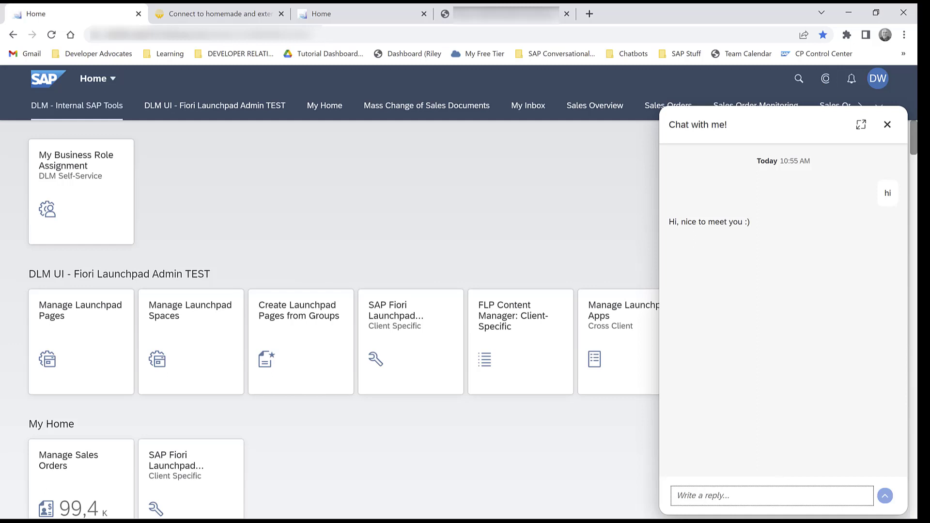
{"action": "type", "text": "hi"}
{"action": "key", "text": "Return"}
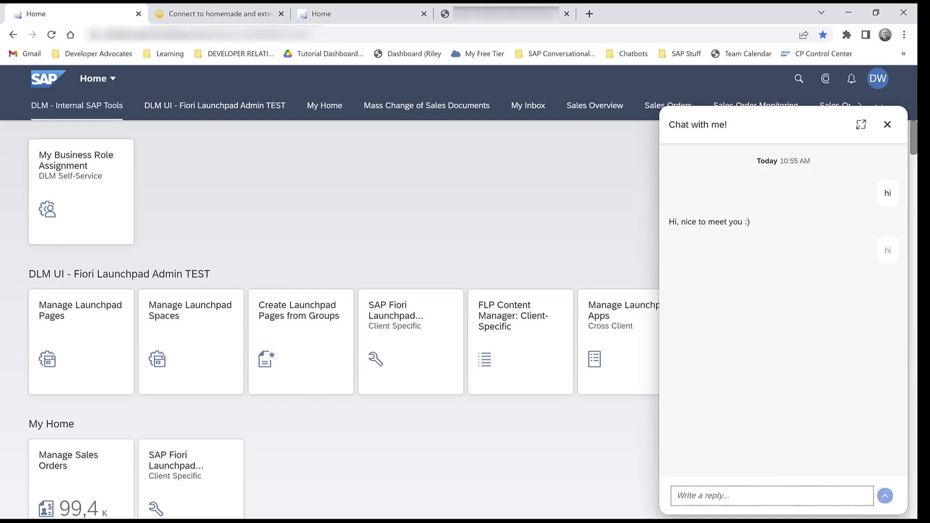